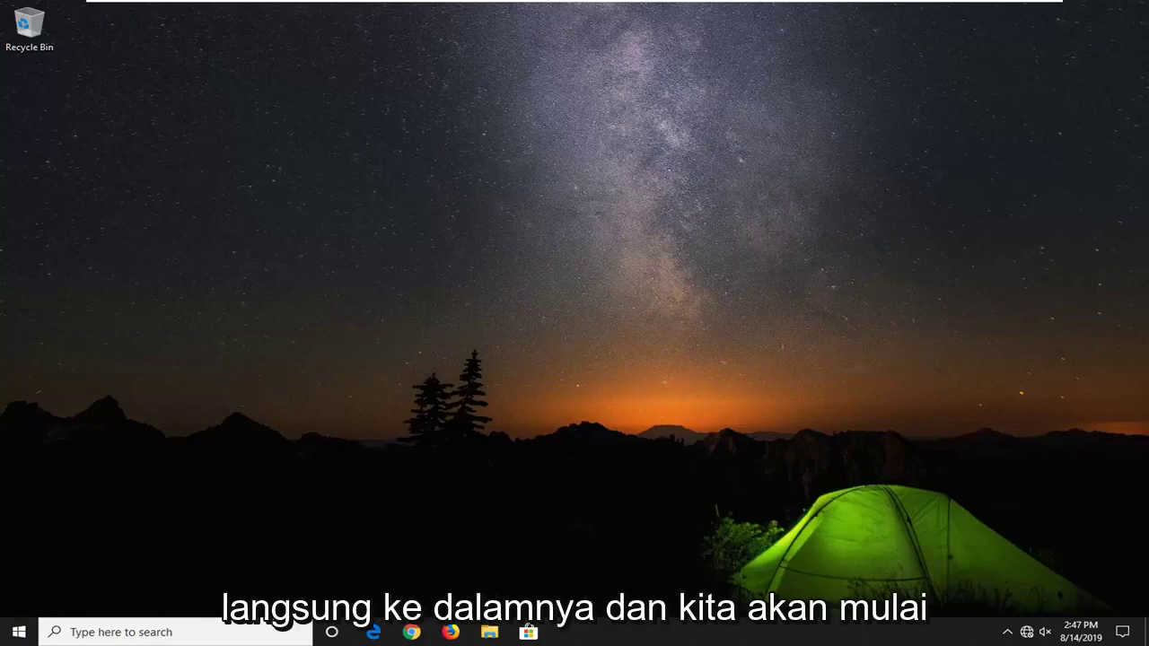
# Open Control Panel and keep its items displayed as large icons.
pyautogui.click(5, 633)
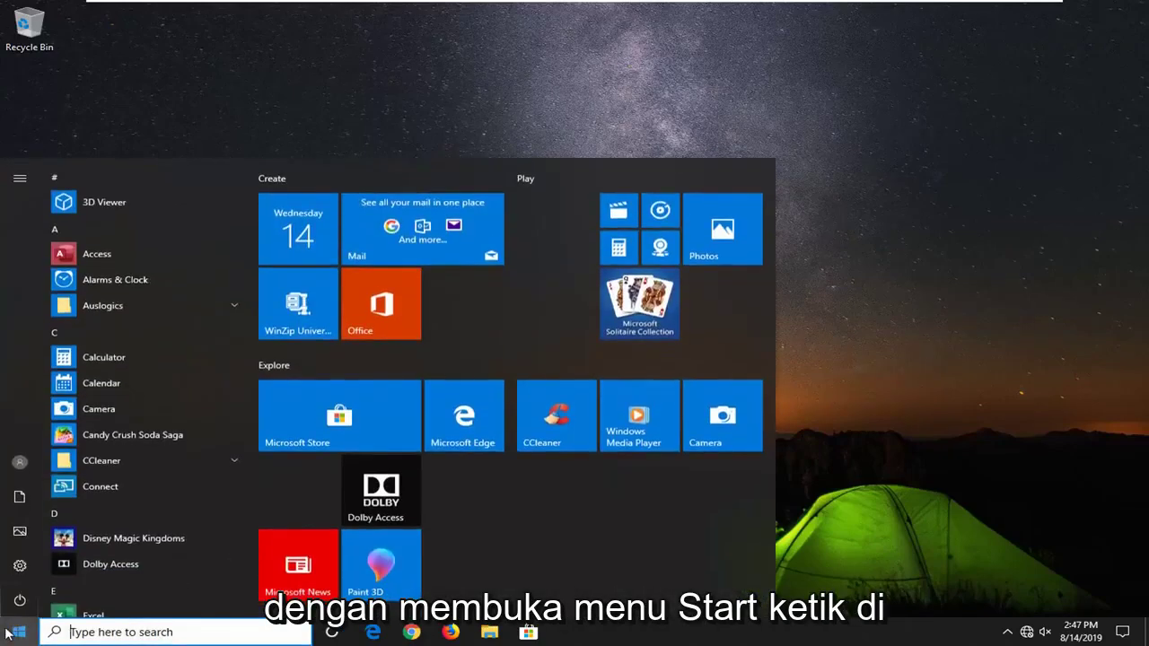
pyautogui.write('control ')
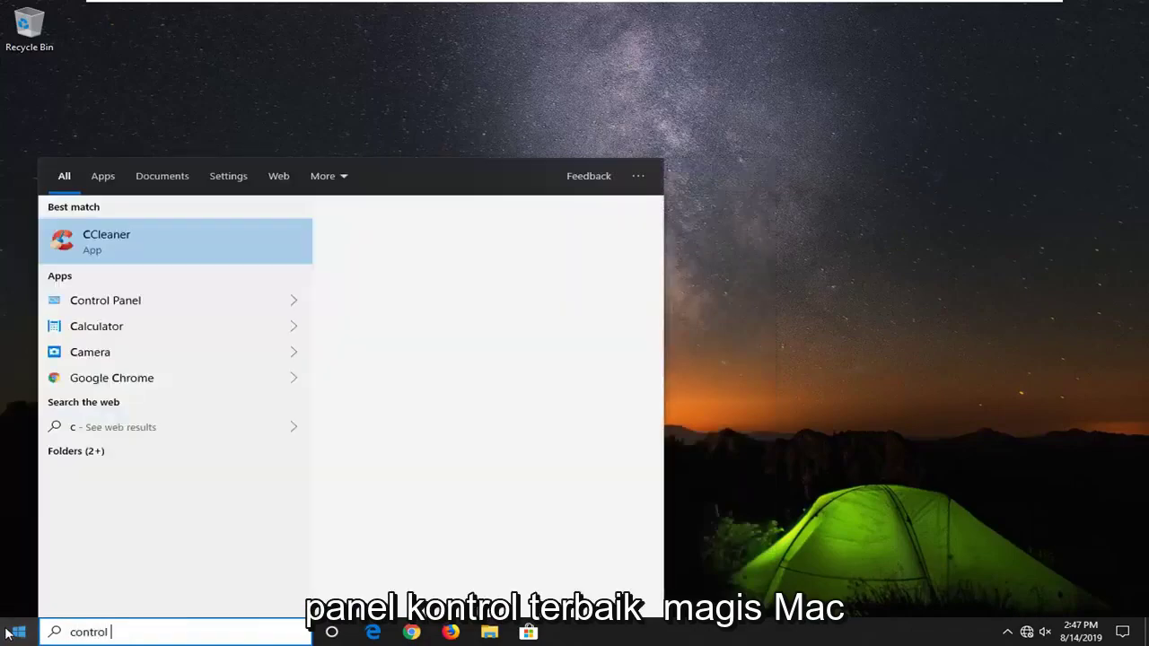
pyautogui.write('panel')
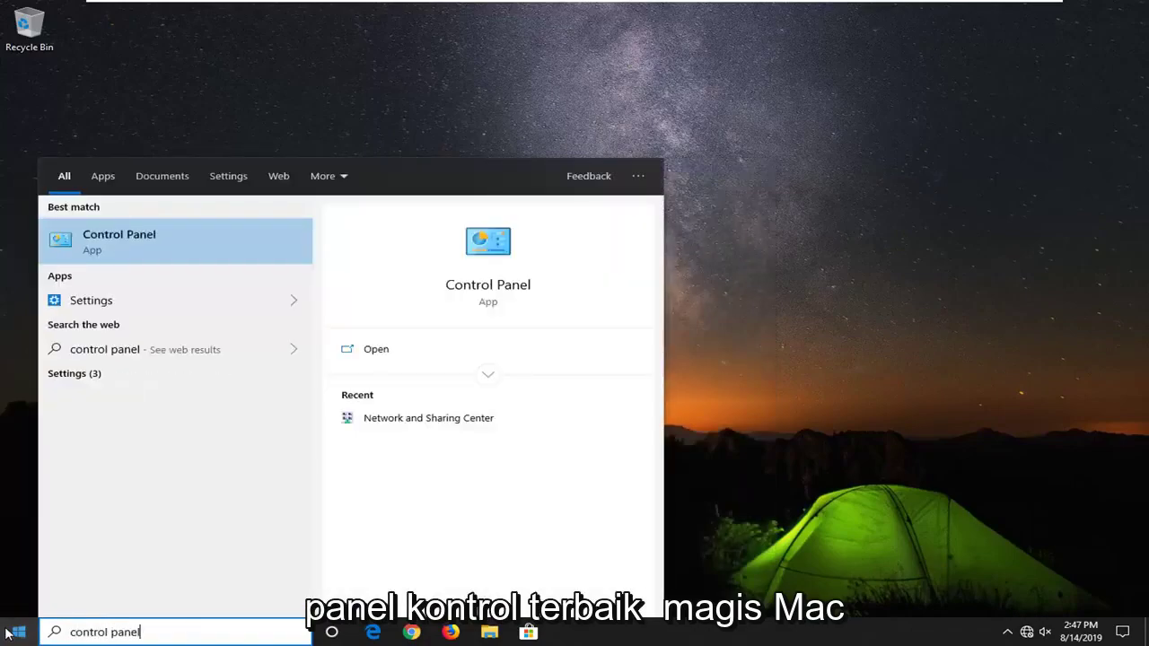
pyautogui.click(99, 241)
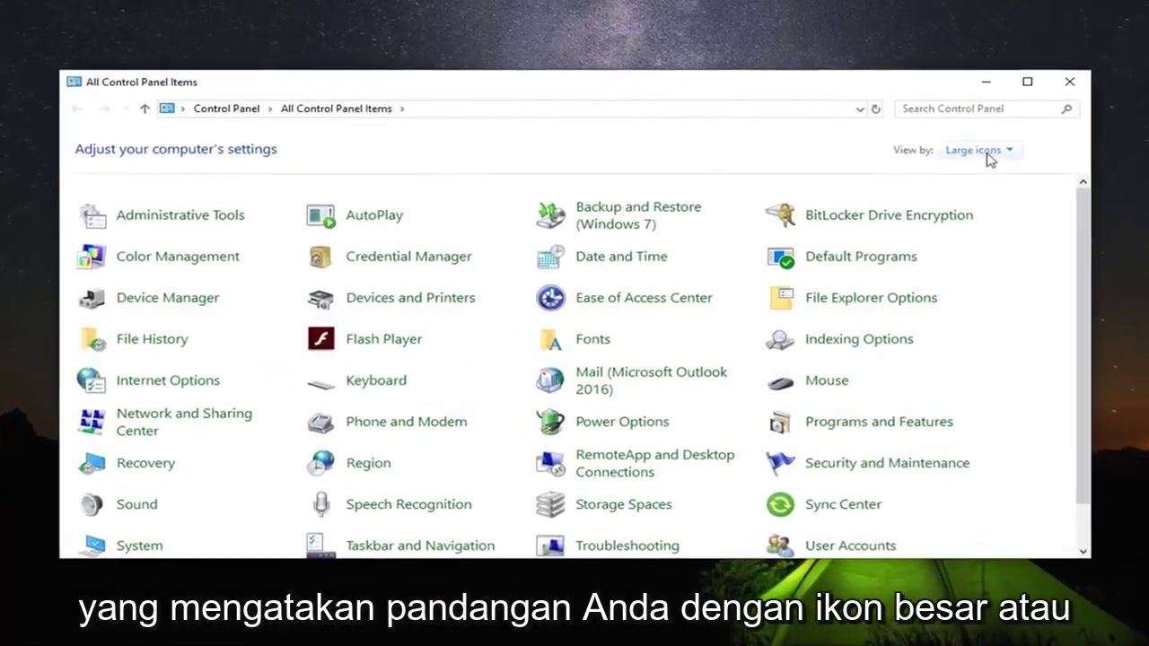
pyautogui.click(986, 153)
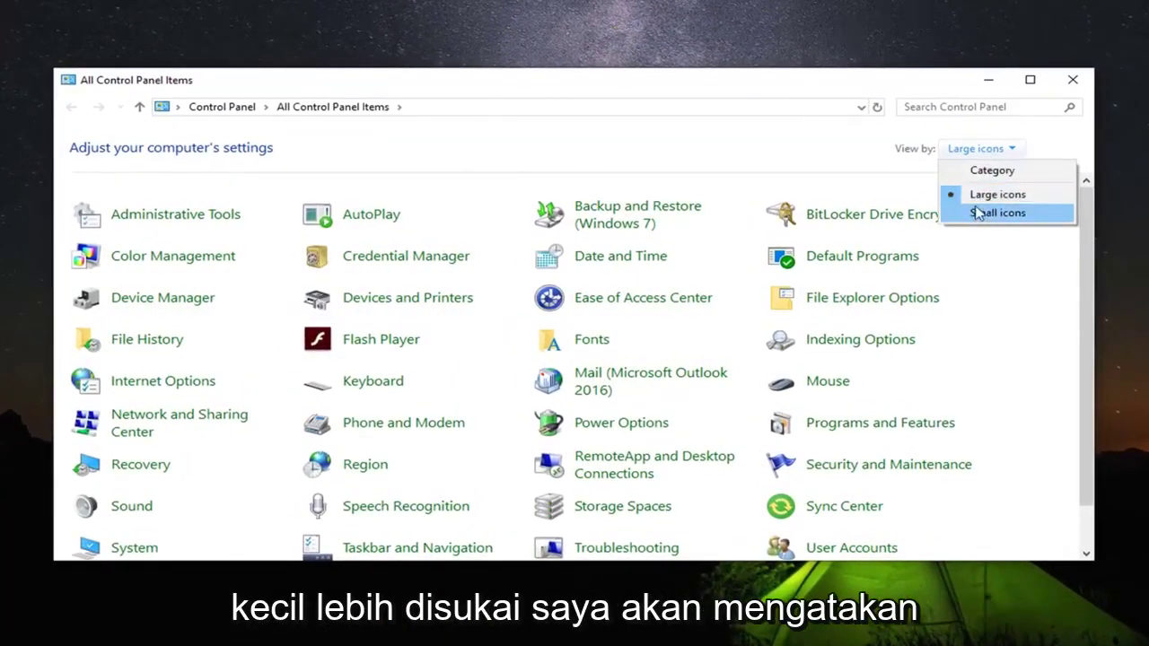
pyautogui.click(743, 163)
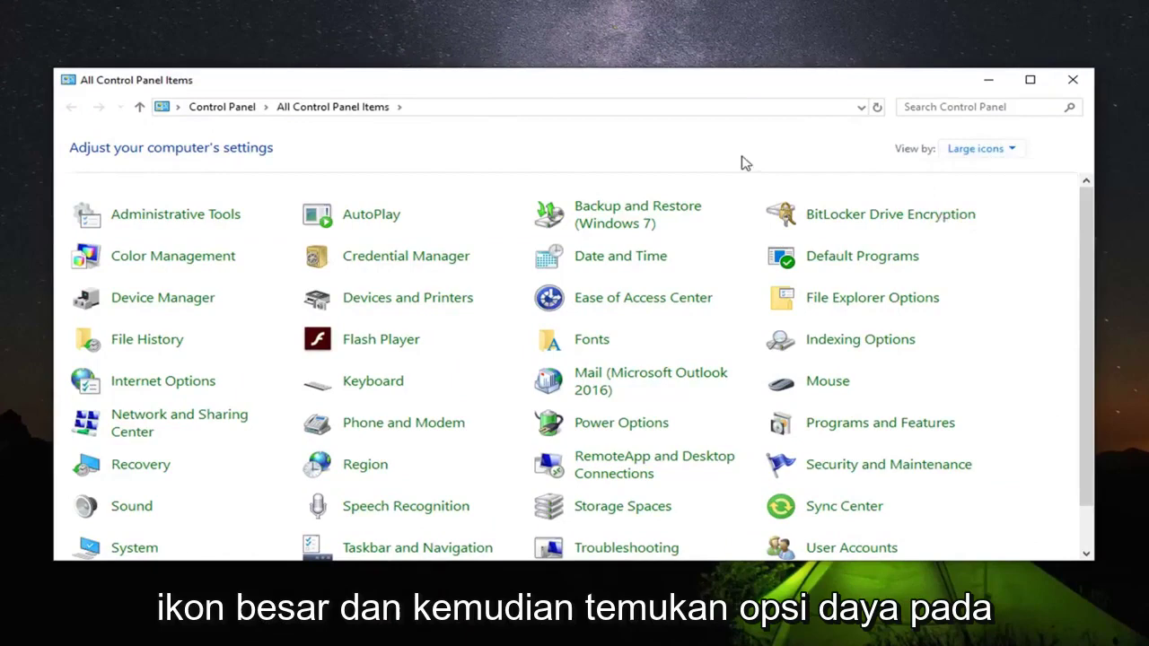
# Open the advanced power settings of the High performance plan from Power Options and move the dialog fully into view.
pyautogui.click(615, 431)
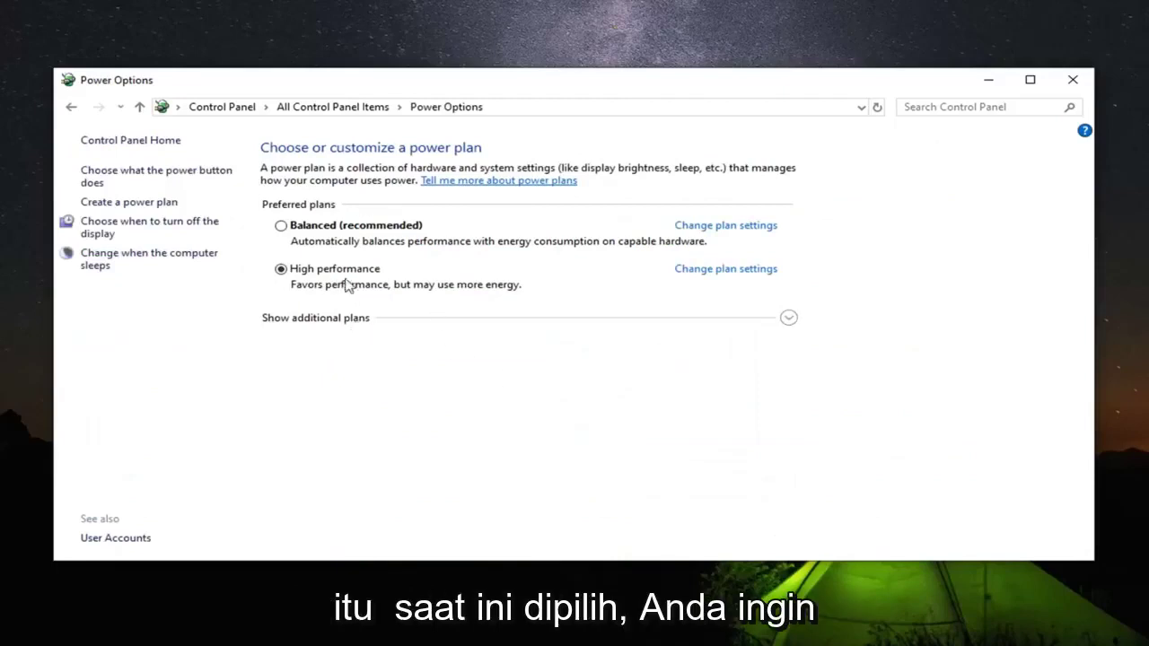
pyautogui.click(720, 272)
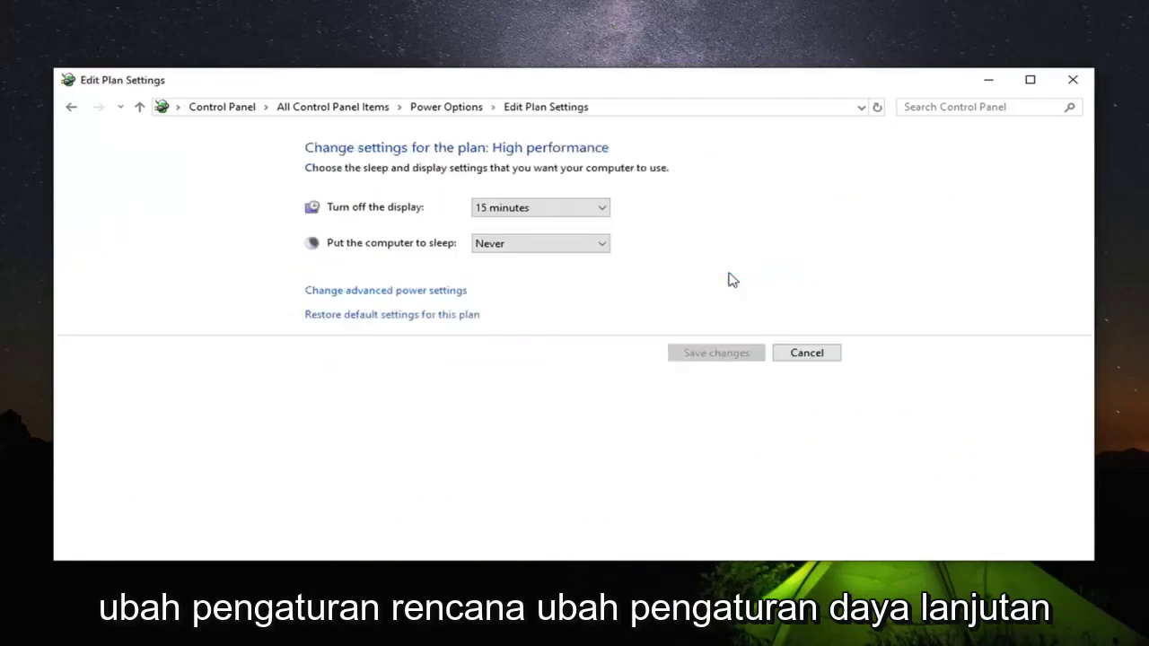
pyautogui.click(452, 296)
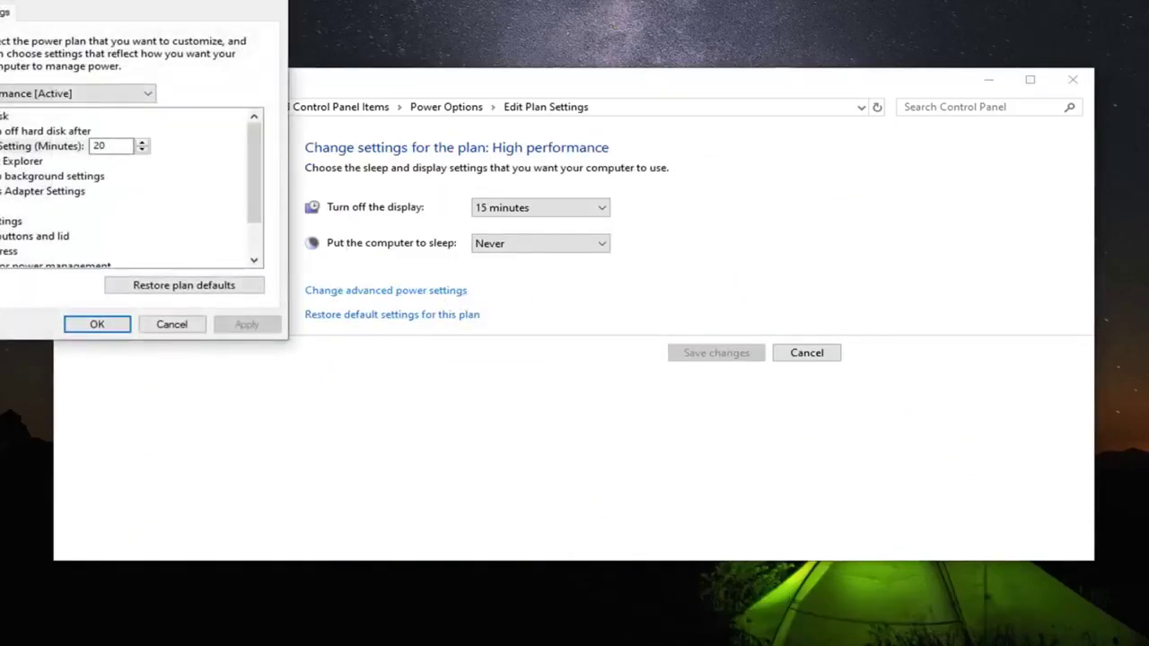
pyautogui.moveTo(153, 7); pyautogui.dragTo(519, 101)
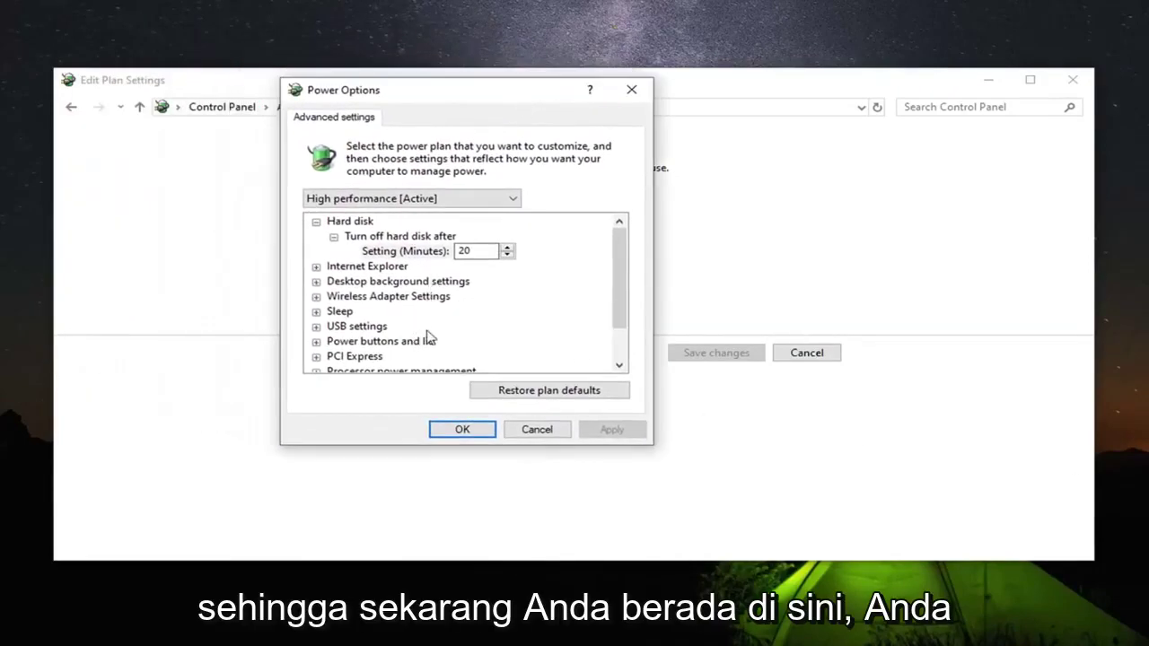
# Set the wireless adapter's Power Saving Mode to Maximum Performance, apply it, and close the power plan windows.
pyautogui.scroll(-1, 503, 337)
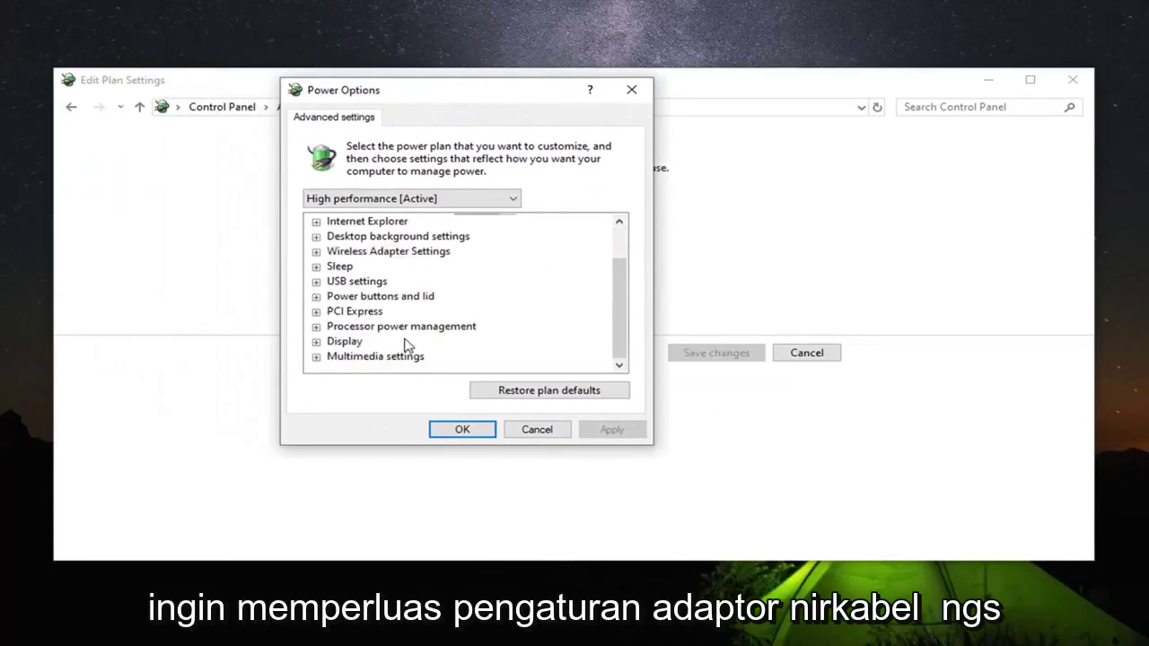
pyautogui.click(316, 254)
pyautogui.click(316, 252)
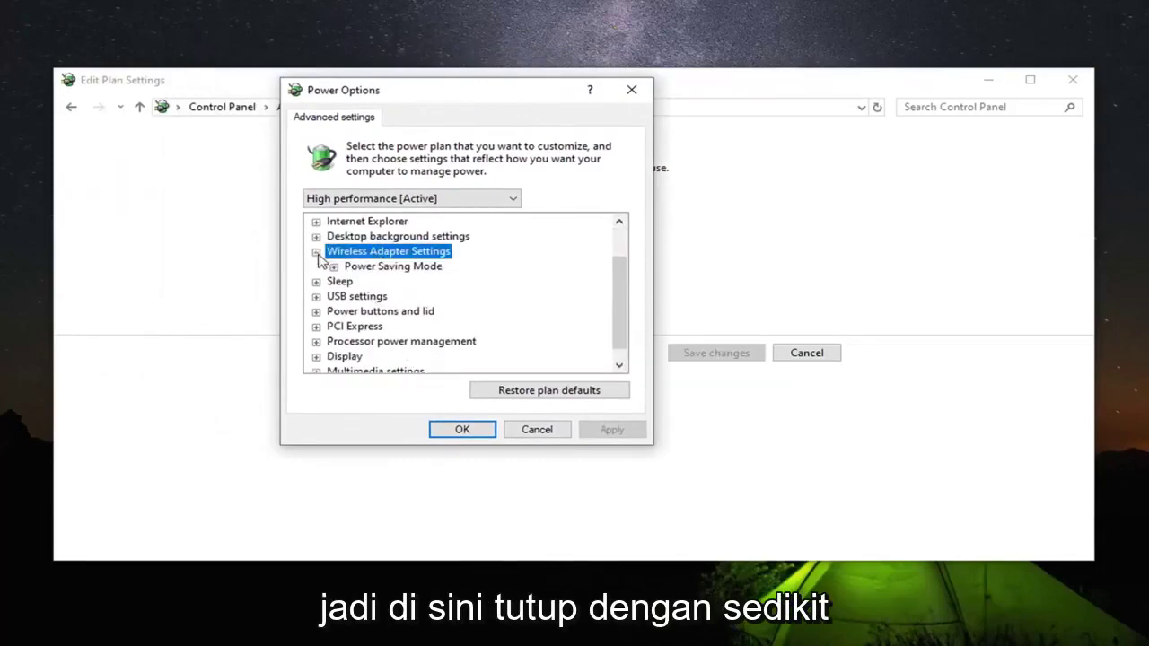
pyautogui.click(343, 268)
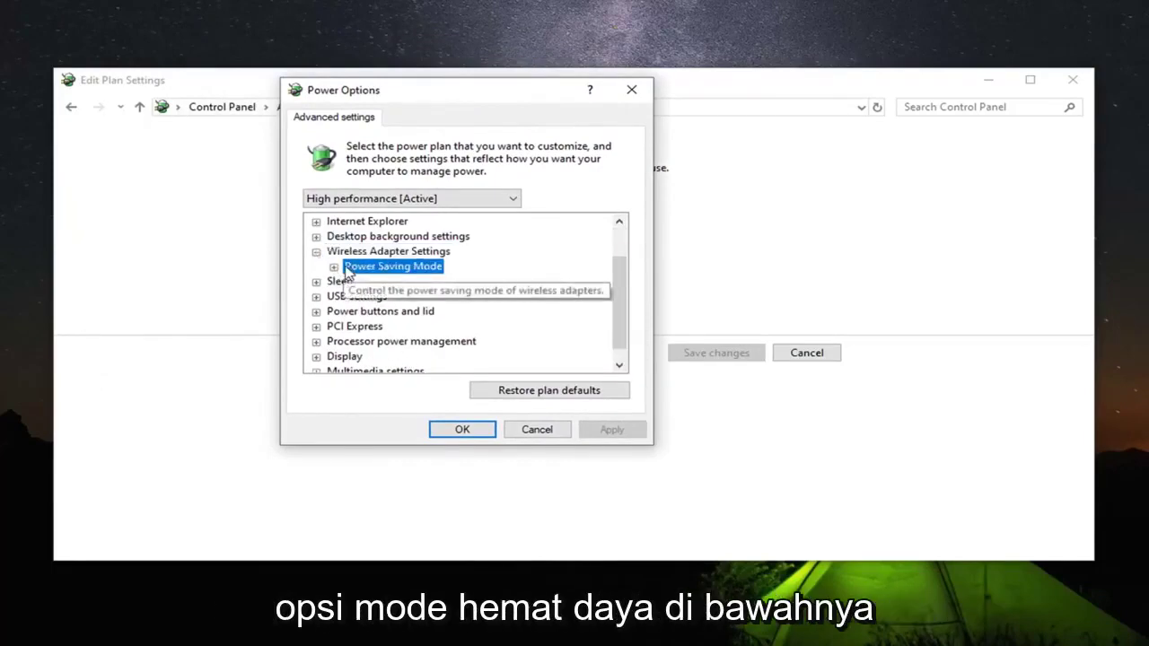
pyautogui.click(333, 267)
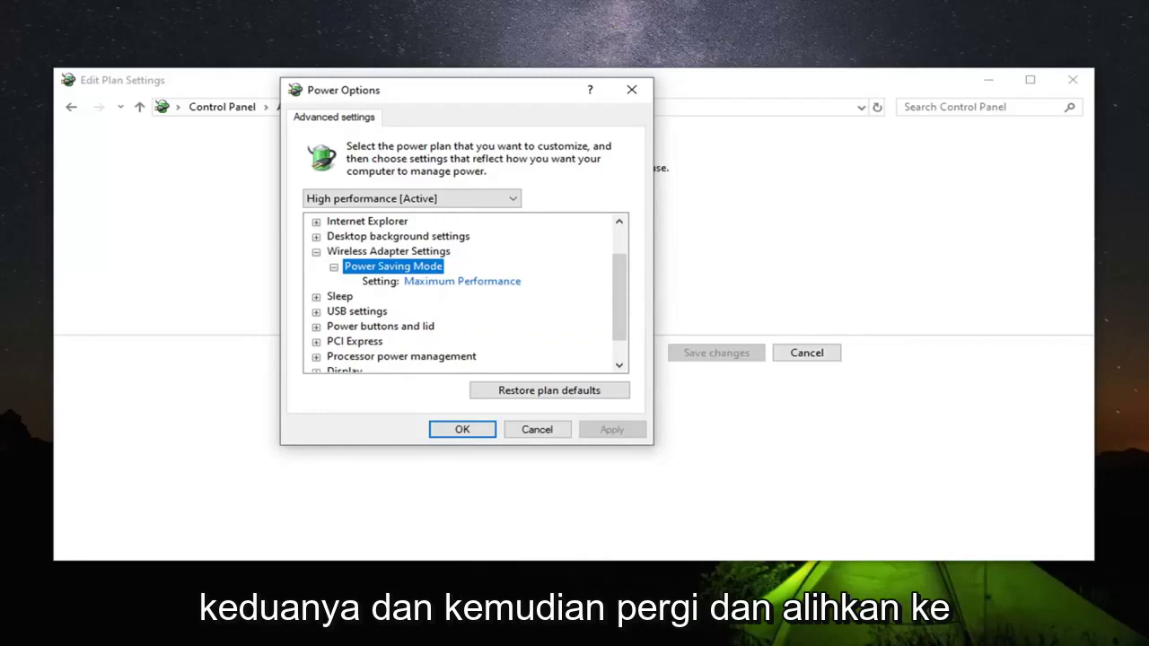
pyautogui.click(473, 283)
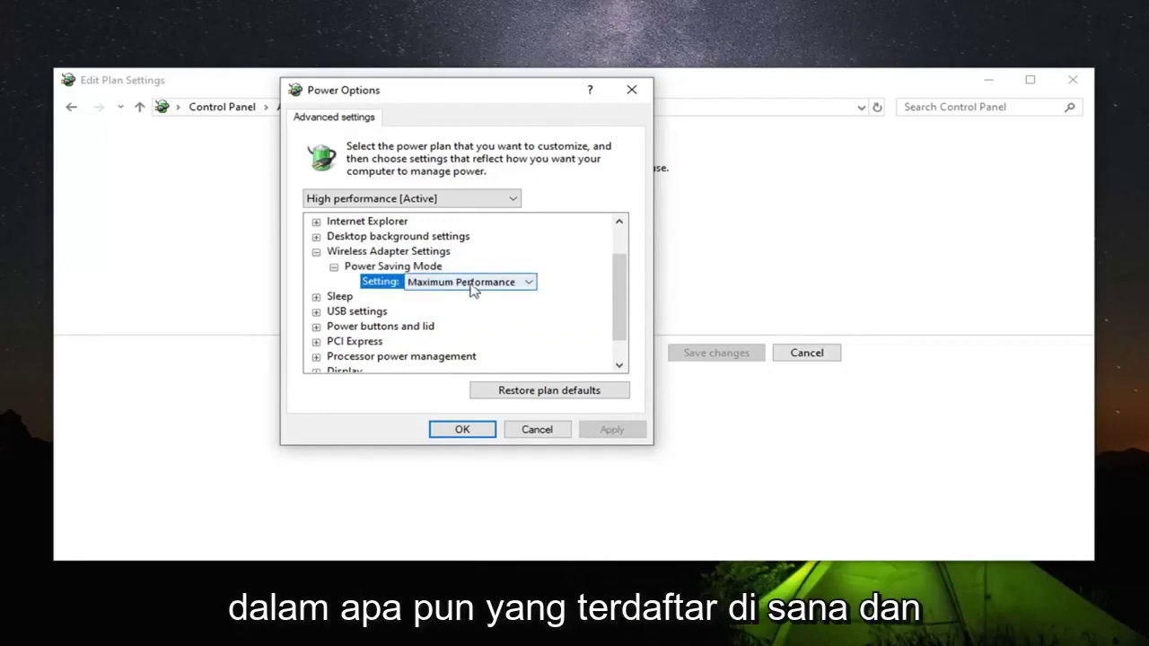
pyautogui.click(519, 295)
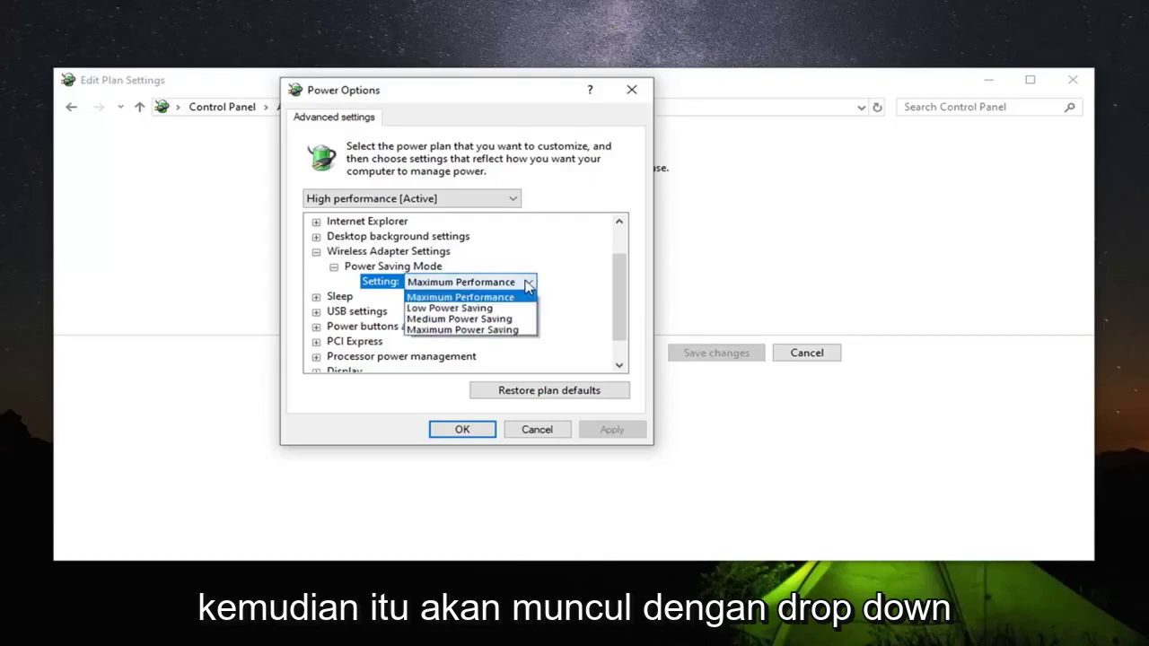
pyautogui.click(467, 300)
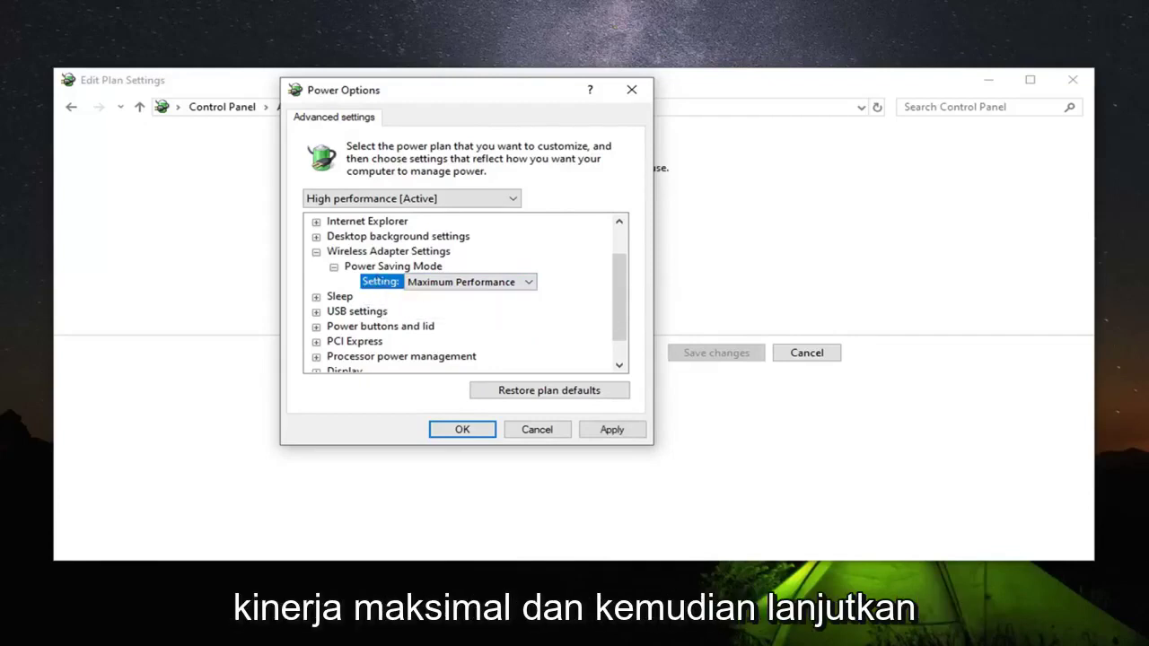
pyautogui.click(618, 435)
pyautogui.click(453, 436)
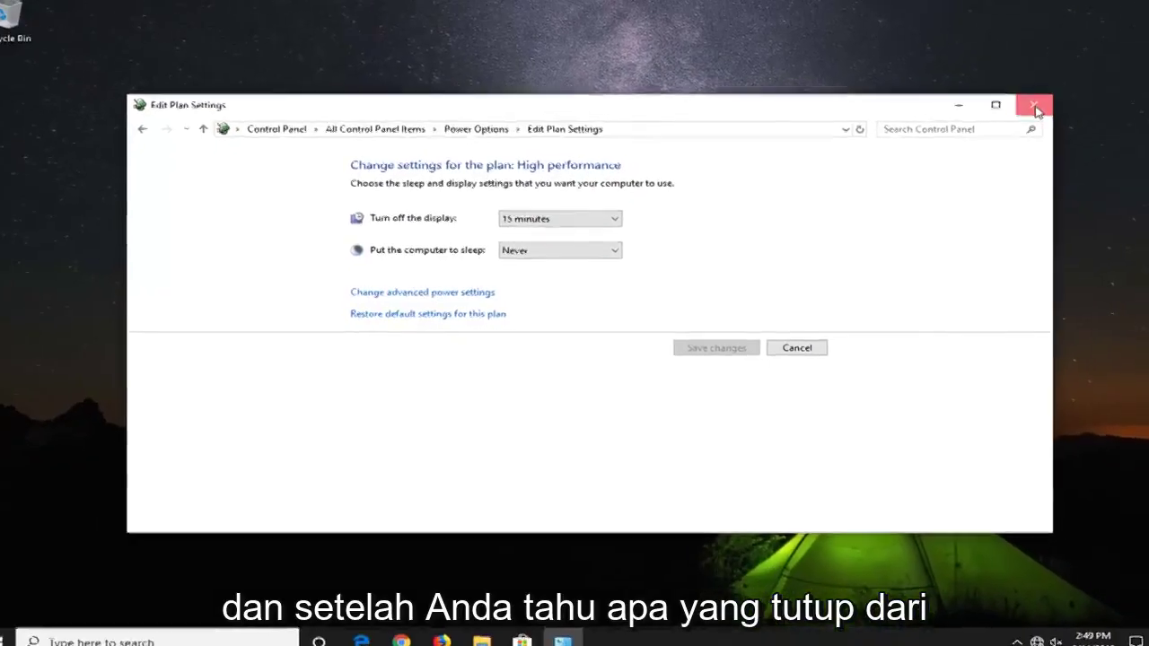
pyautogui.click(1072, 79)
# Open Device Manager and expand the Network adapters category.
pyautogui.click(19, 632)
pyautogui.write('device manager')
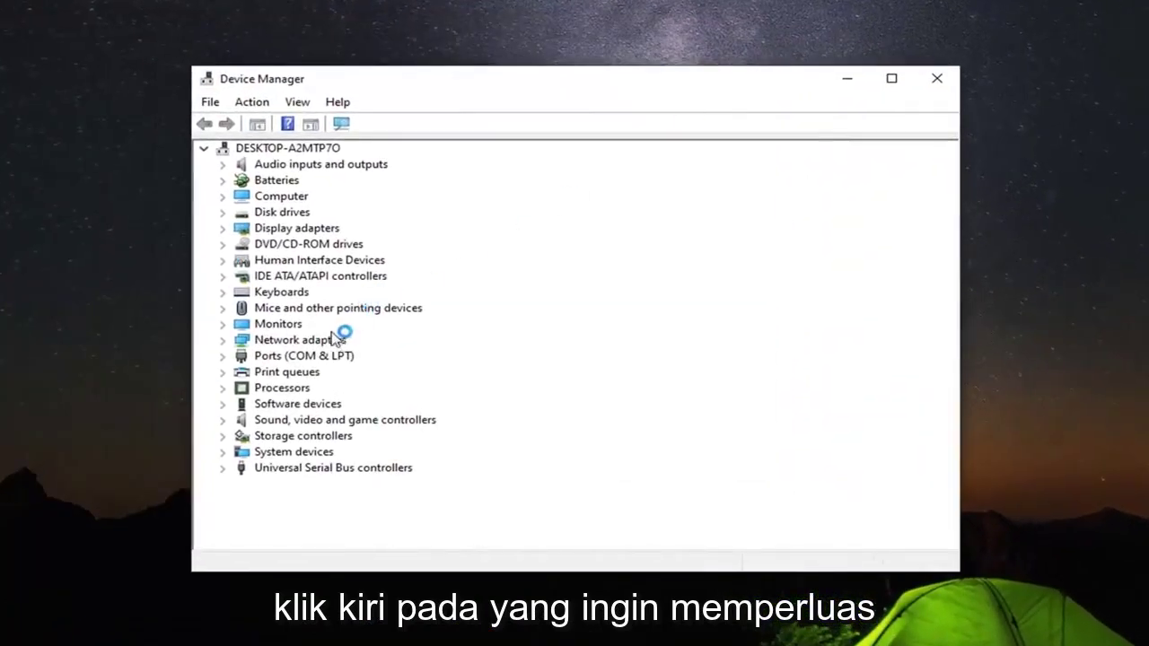
pyautogui.click(306, 344)
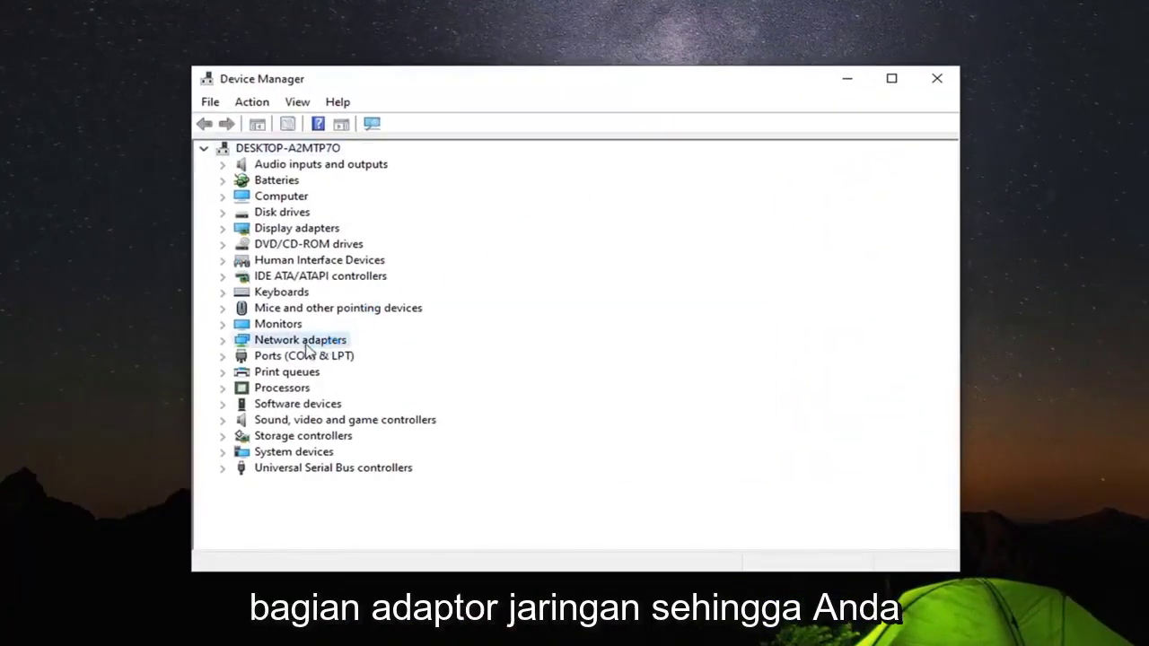
pyautogui.click(223, 341)
# Stop the computer from turning off the Intel(R) 82574L Gigabit Network Connection to save power in its Power Management properties.
pyautogui.click(286, 360)
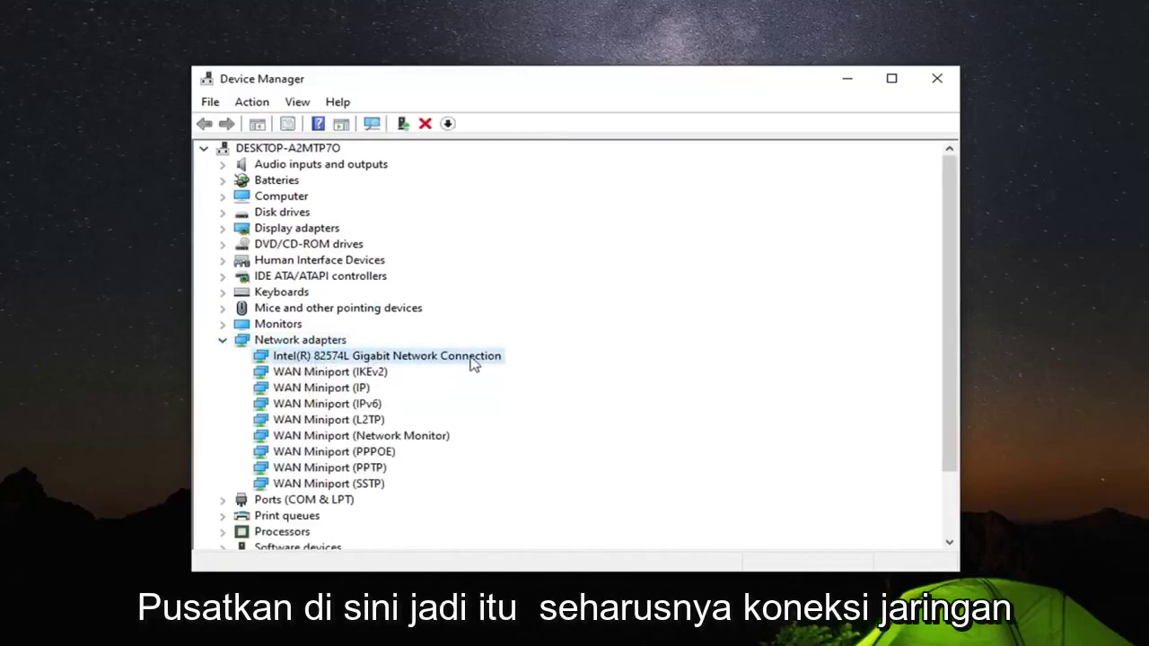
pyautogui.rightClick(306, 357)
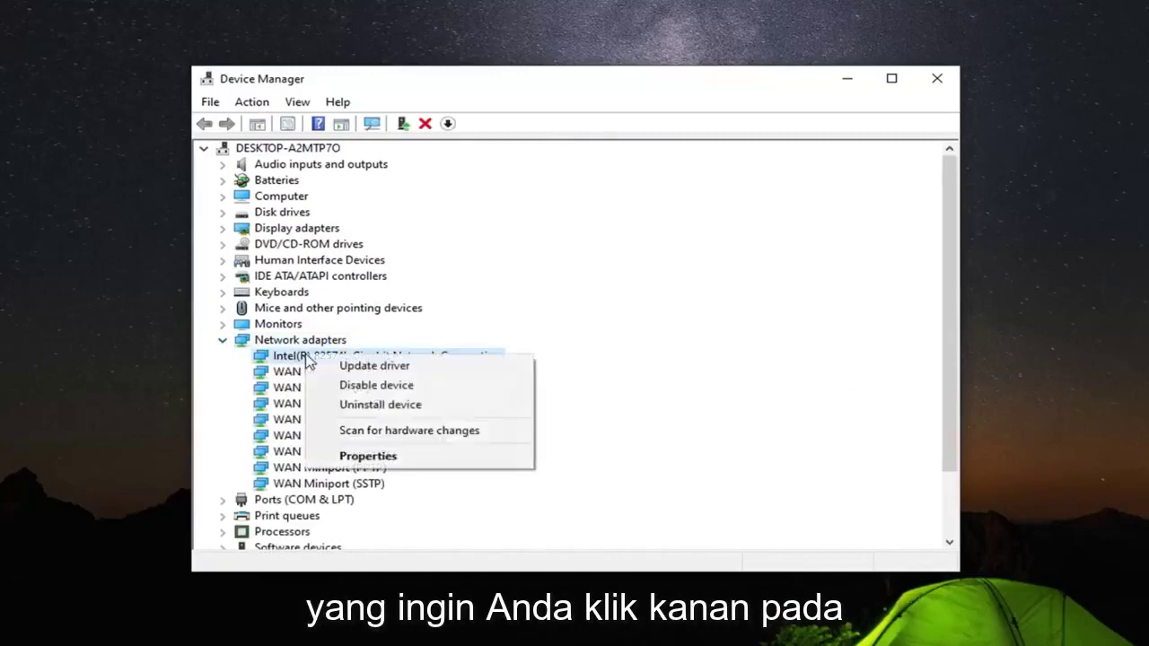
pyautogui.click(374, 457)
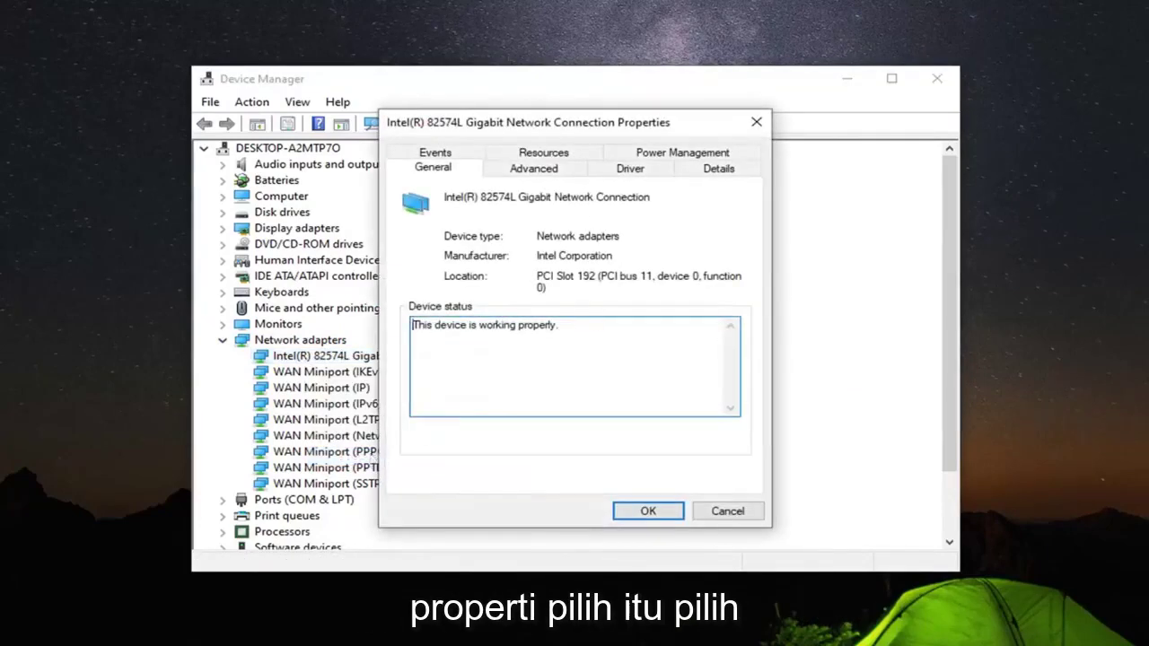
pyautogui.click(669, 154)
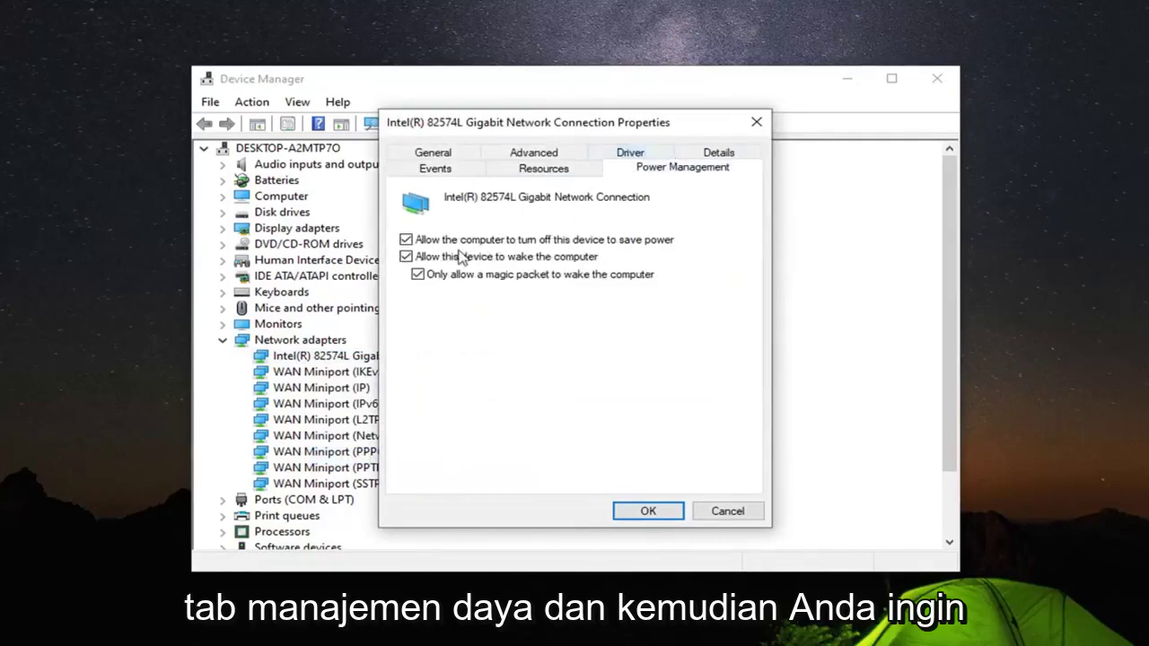
pyautogui.click(407, 241)
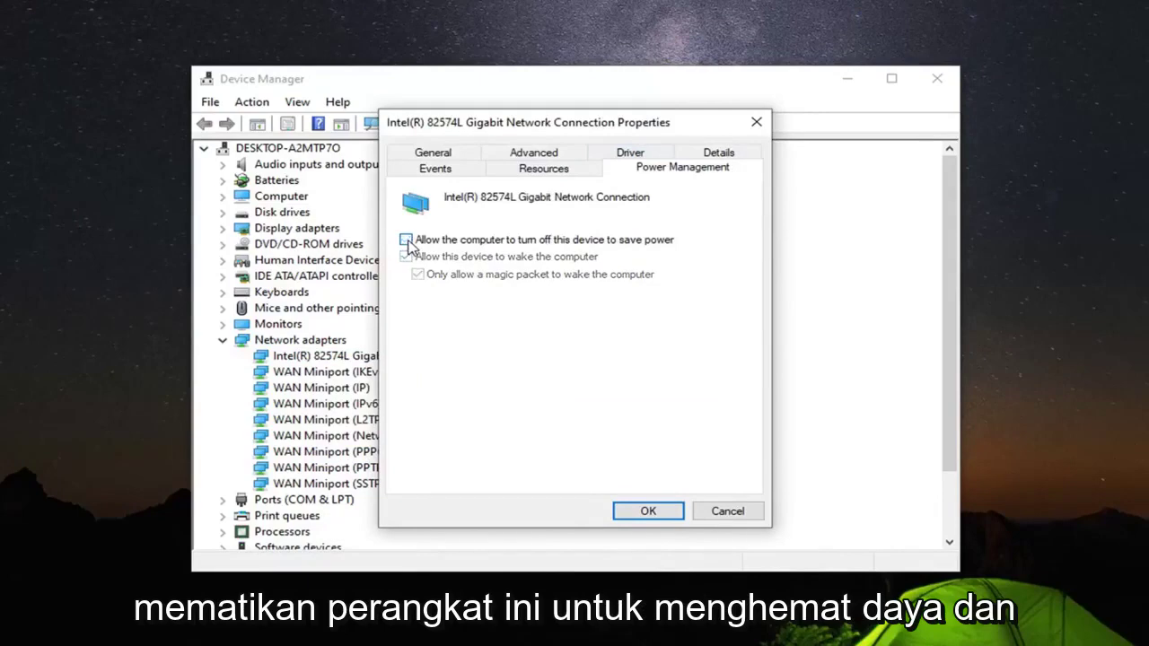
pyautogui.click(641, 511)
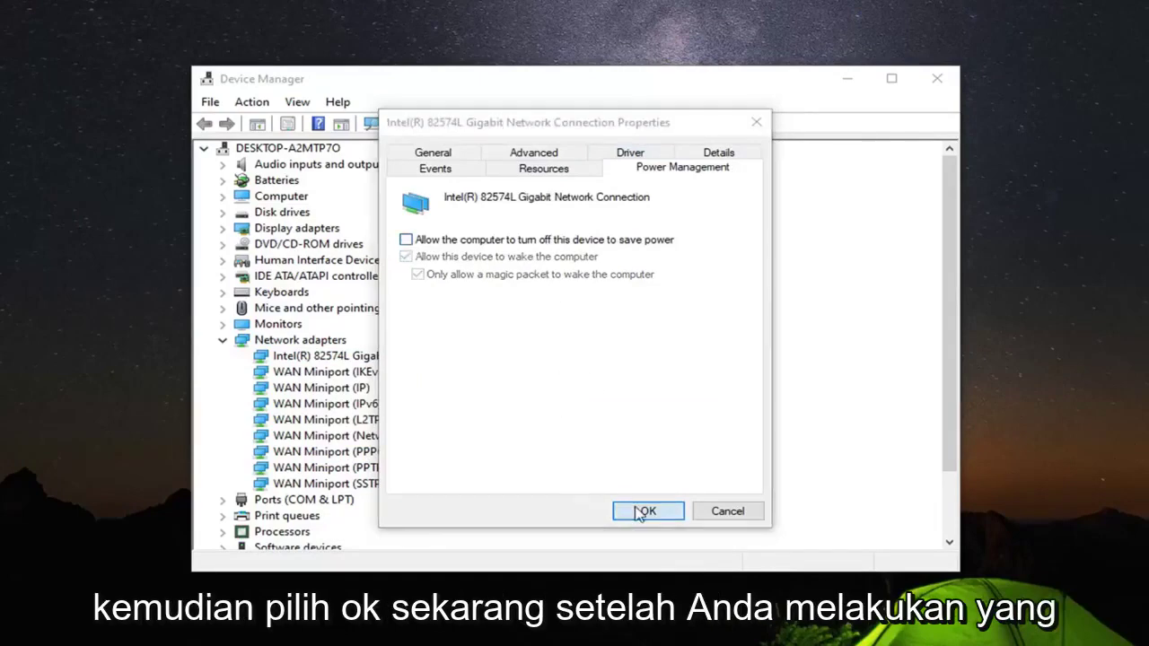
# Search automatically for updated driver software for the Intel(R) 82574L network adapter, then close the update wizard.
pyautogui.rightClick(321, 359)
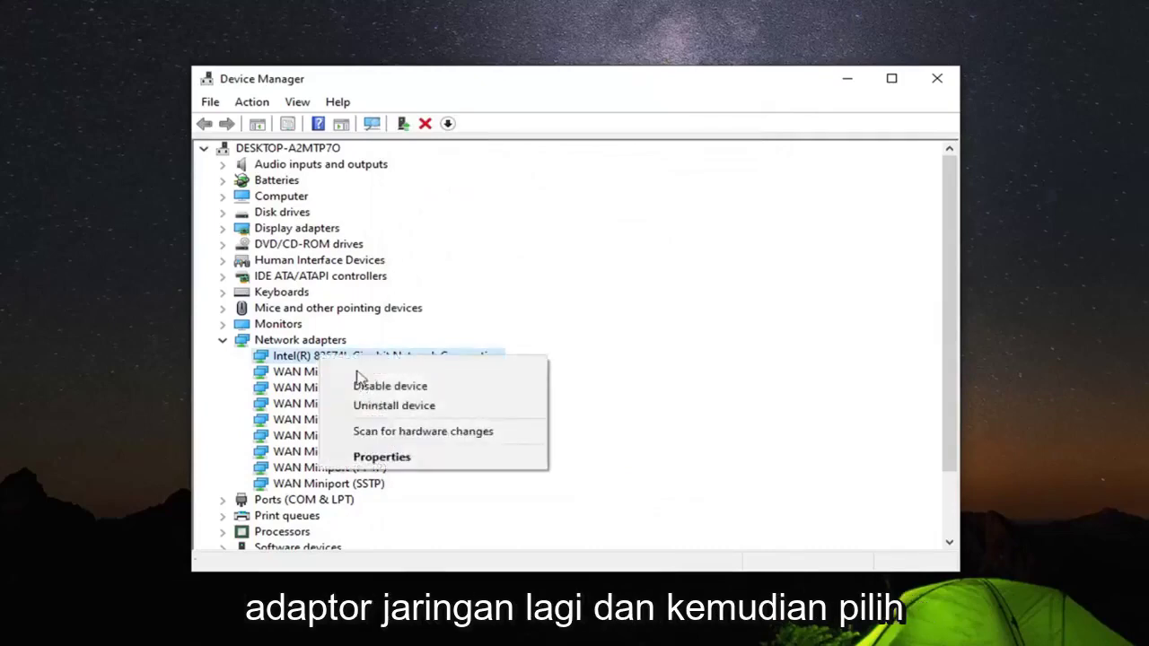
pyautogui.click(368, 368)
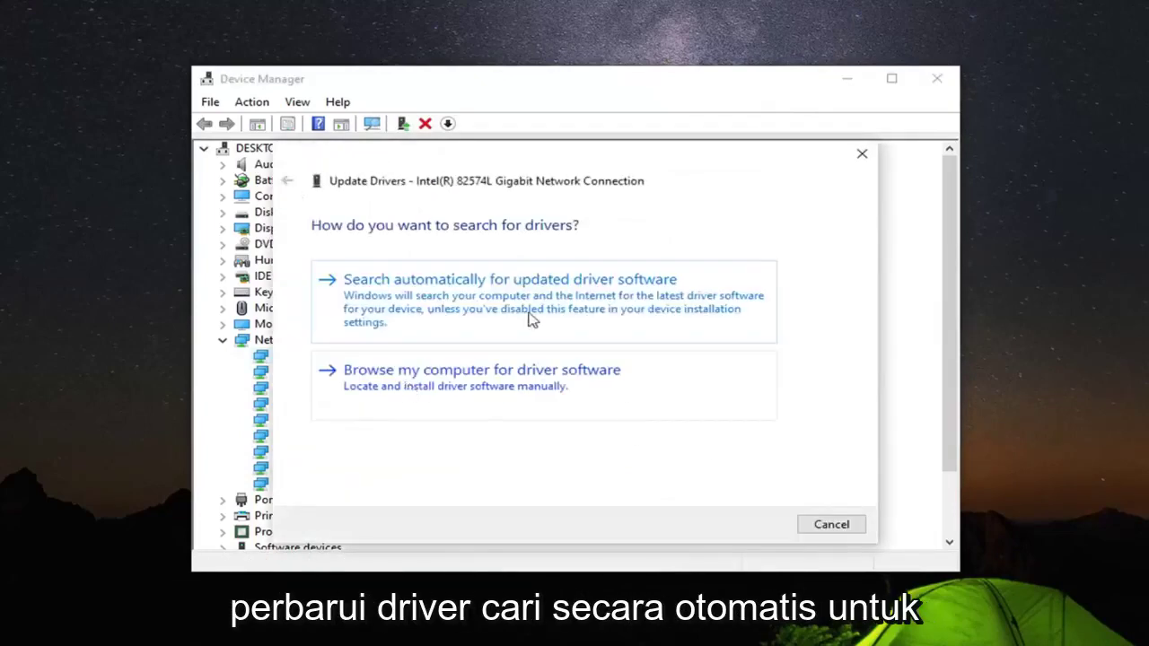
pyautogui.click(516, 302)
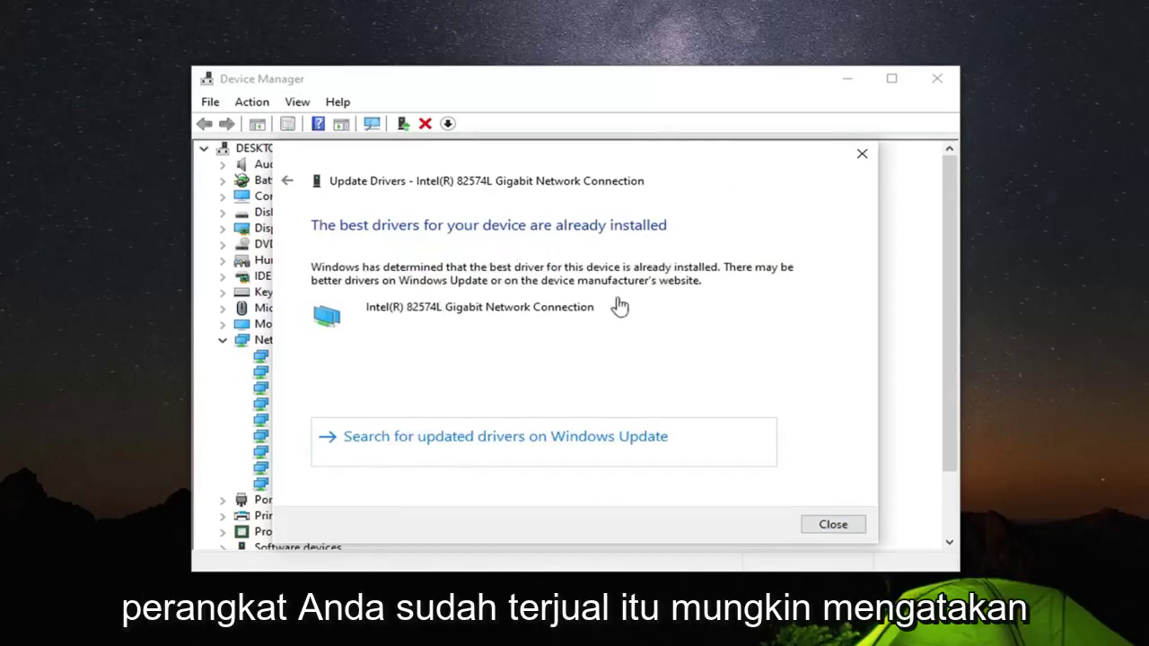
pyautogui.click(835, 526)
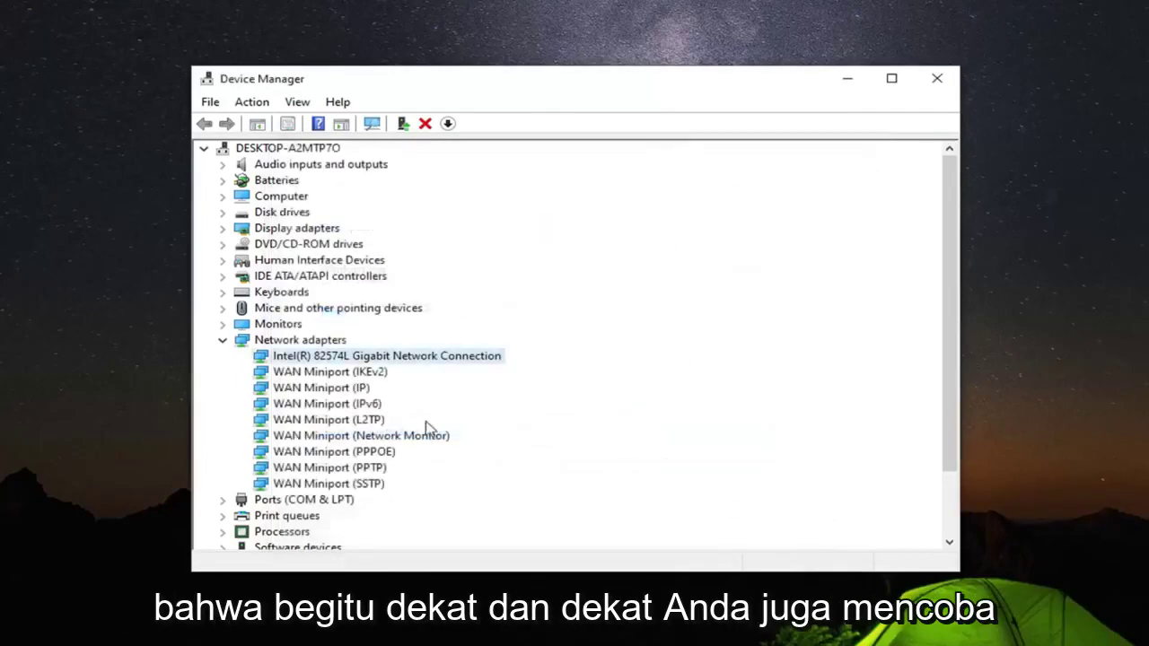
# Install the Intel(R) 82574L Gigabit Network Connection driver for the adapter from the list of available drivers on the computer.
pyautogui.rightClick(384, 359)
pyautogui.click(442, 369)
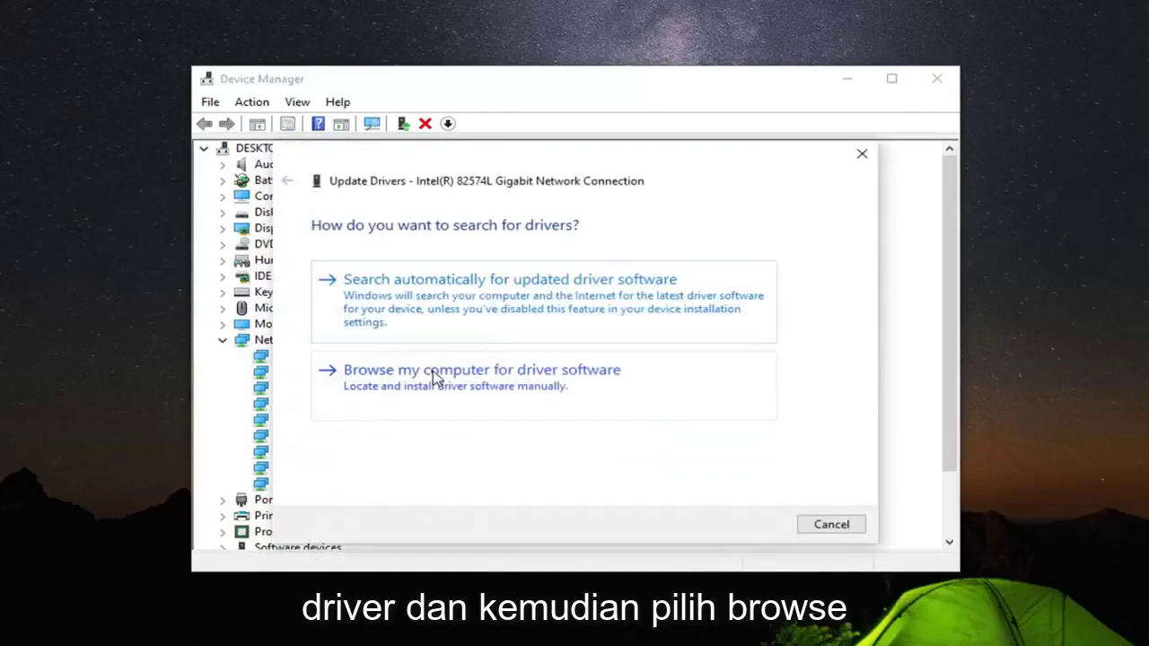
pyautogui.click(481, 388)
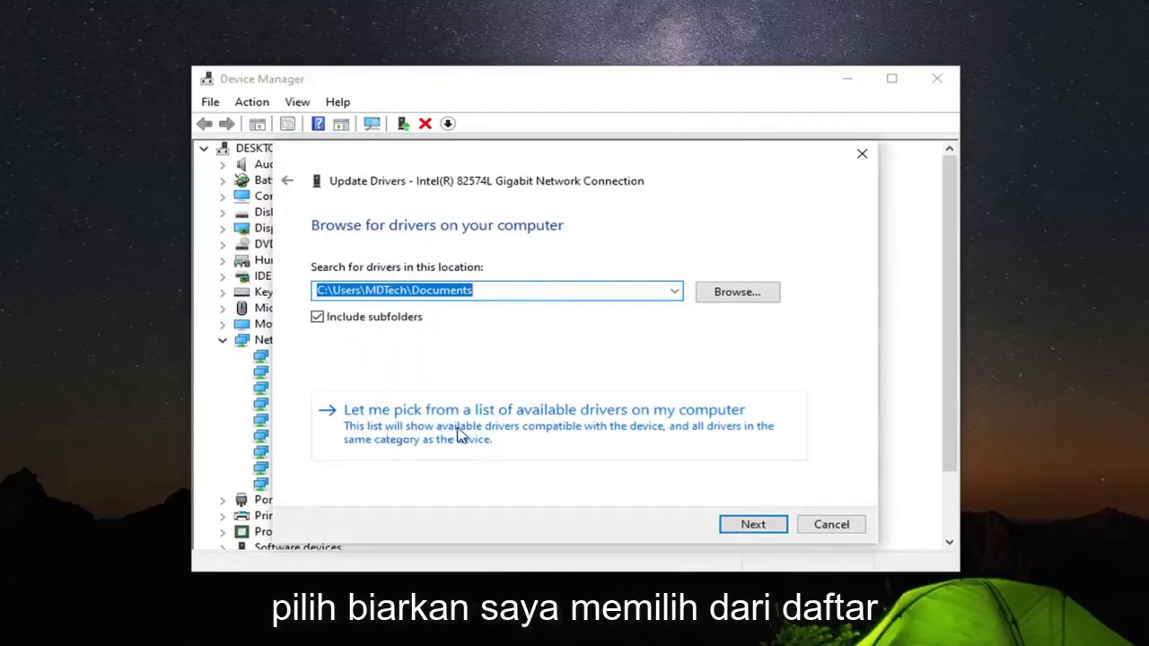
pyautogui.click(577, 436)
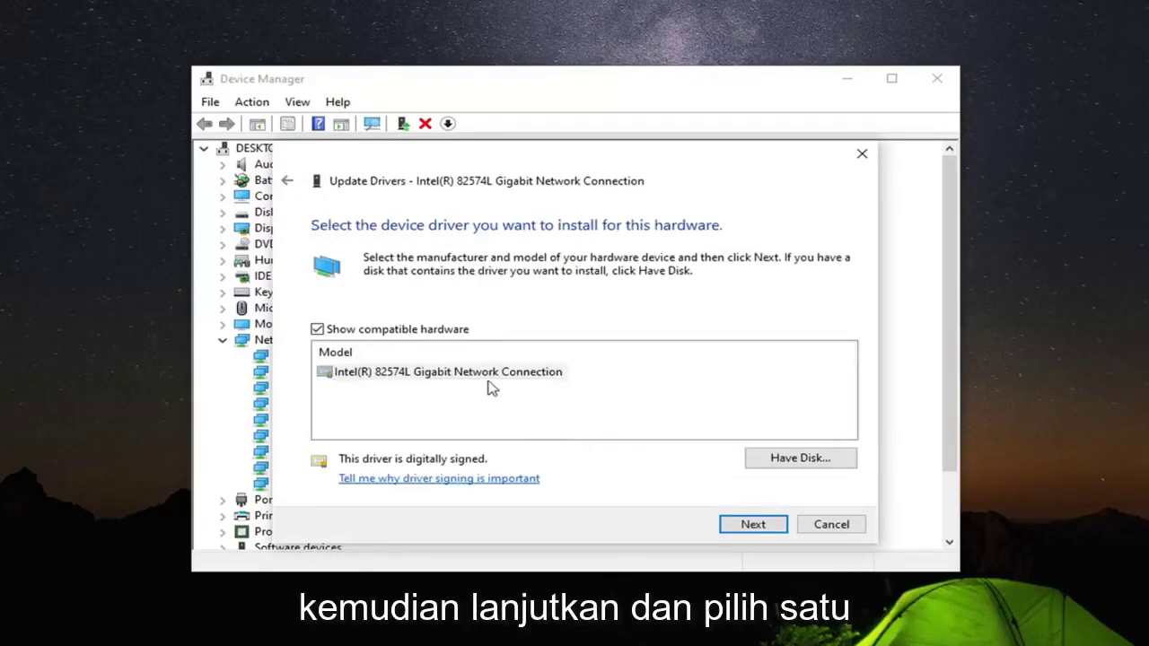
pyautogui.click(449, 379)
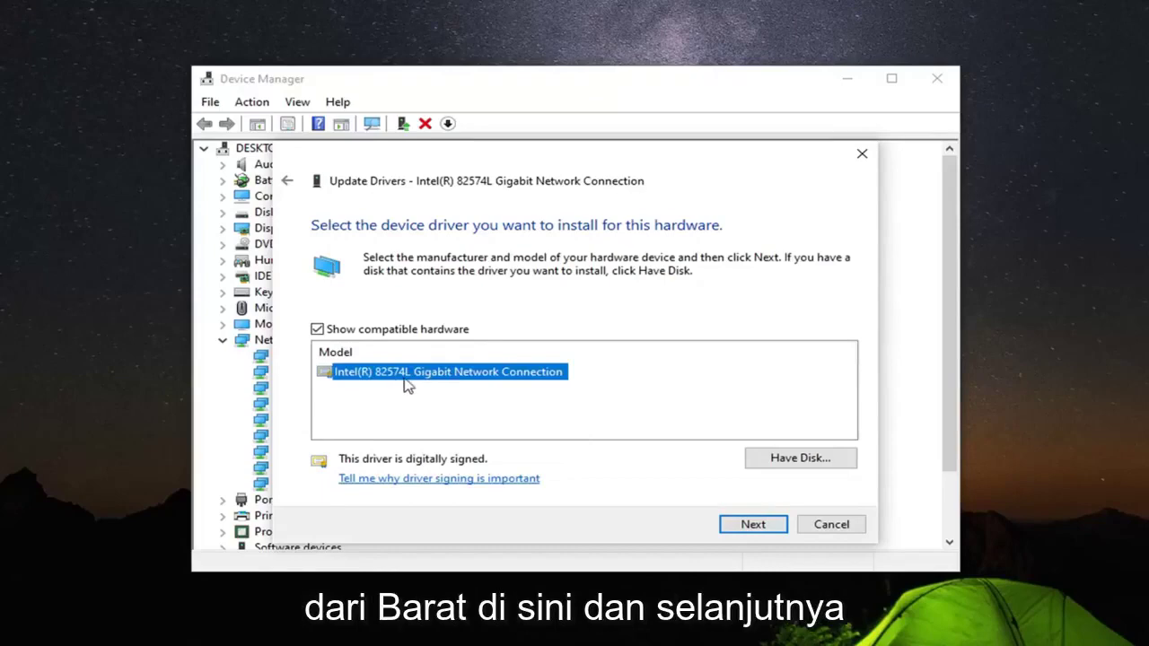
pyautogui.click(746, 534)
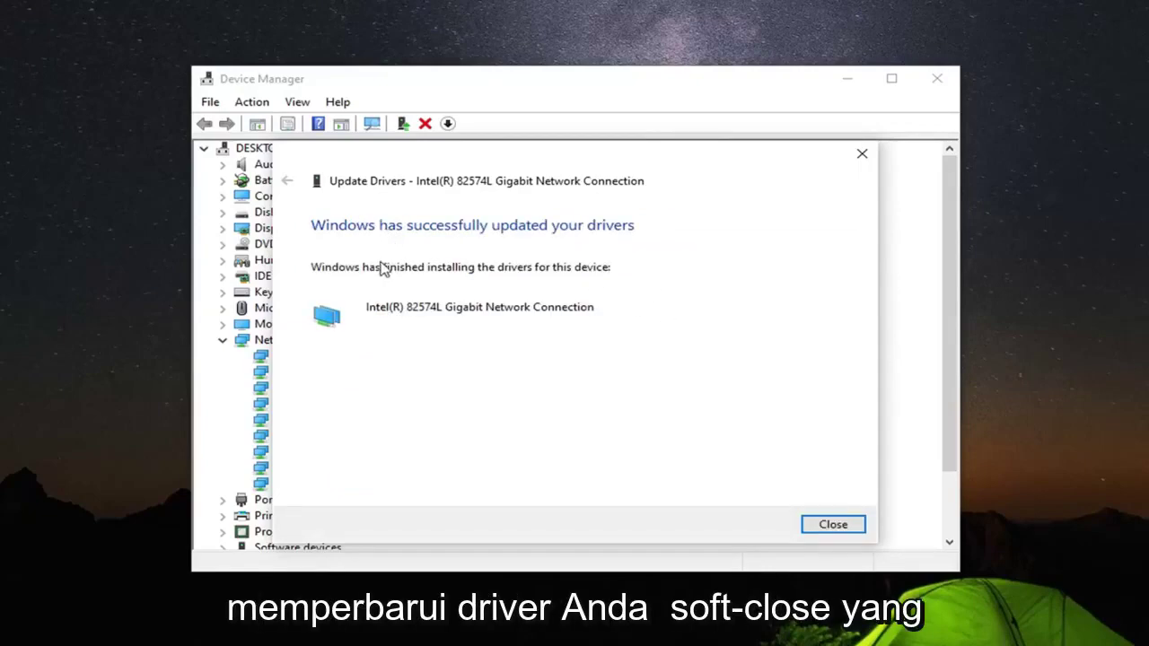
pyautogui.click(851, 528)
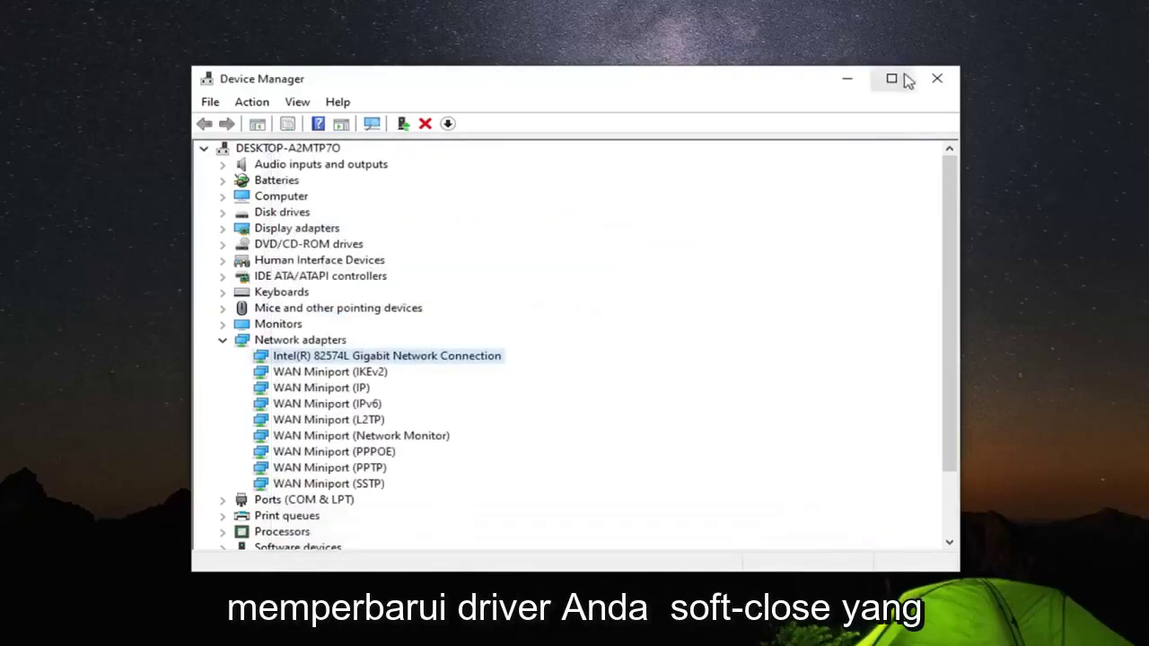